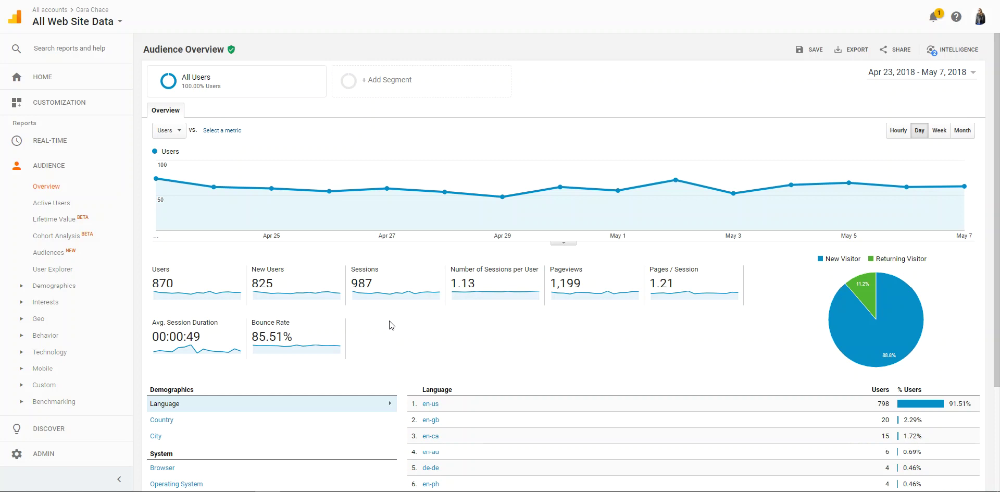
Step: Set the report date range to Jan 1 – May 7, 2018 (4,340 users), then bring up the segment list
click(908, 74)
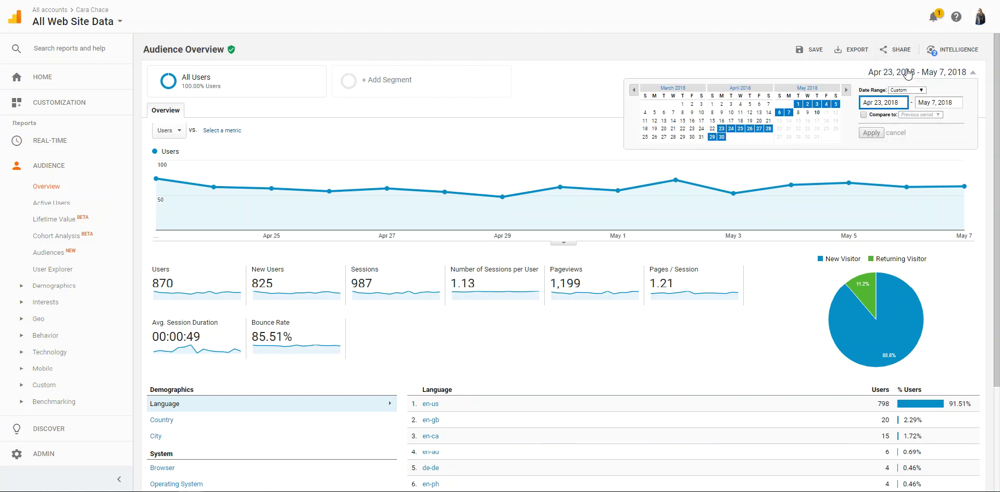
click(635, 90)
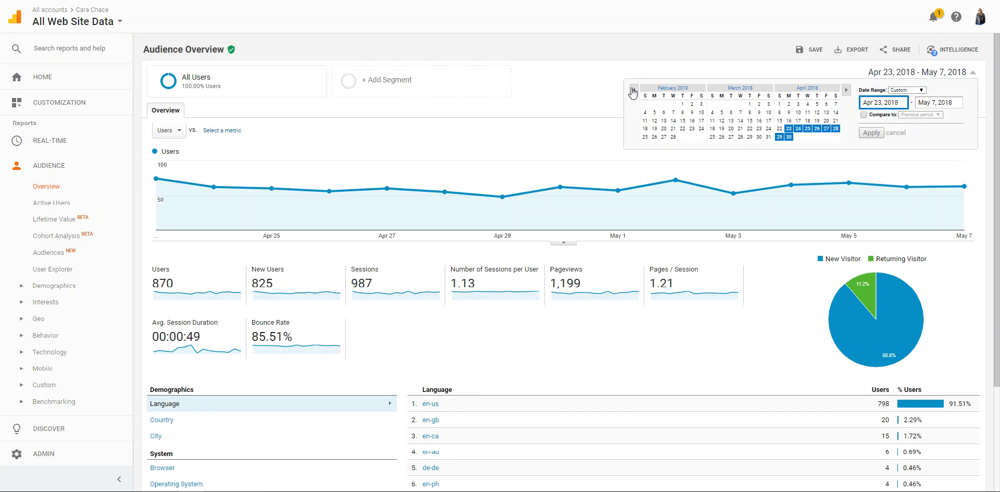
click(634, 90)
click(655, 105)
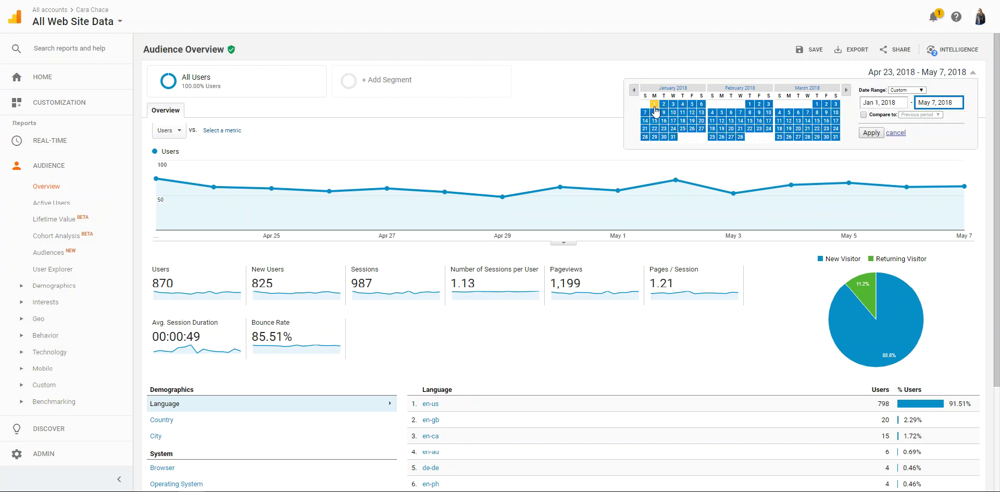
click(926, 104)
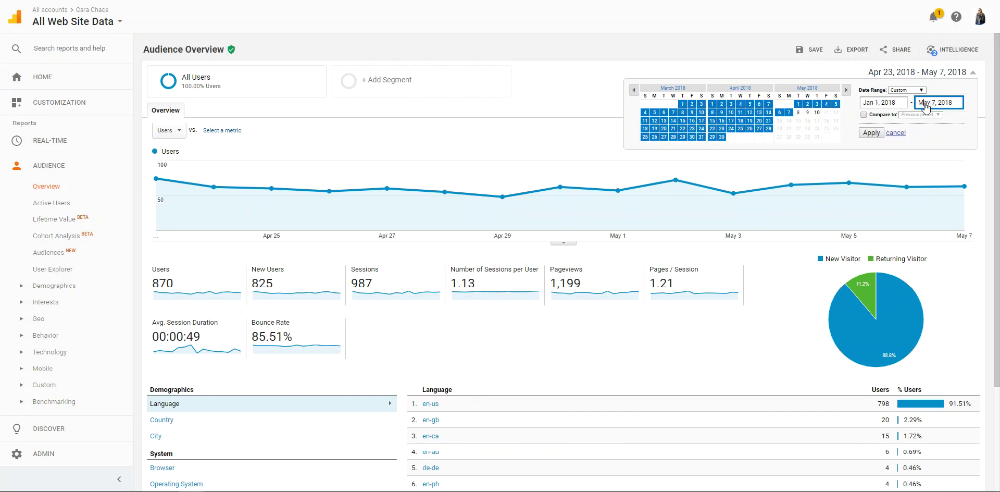
click(871, 133)
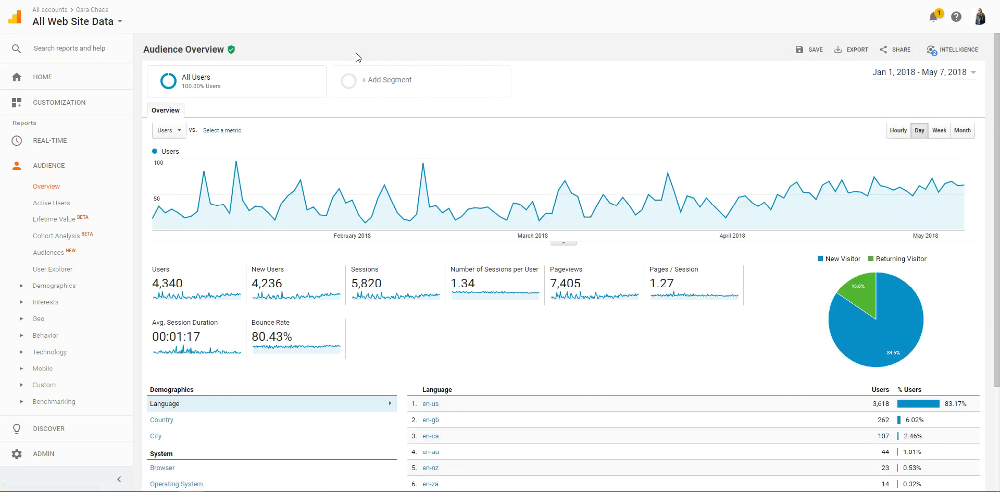
click(384, 82)
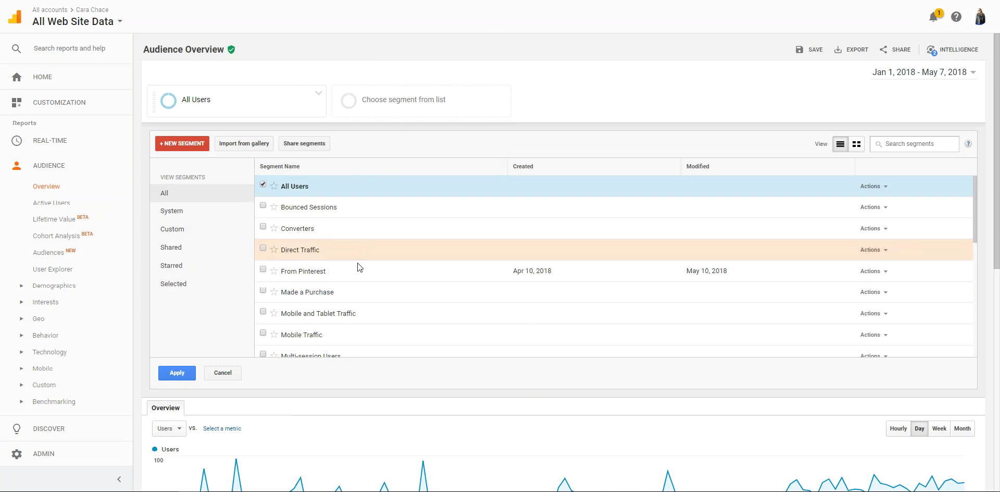
Step: Browse the segment list and check which actions a built-in segment offers
mouse_move(343, 209)
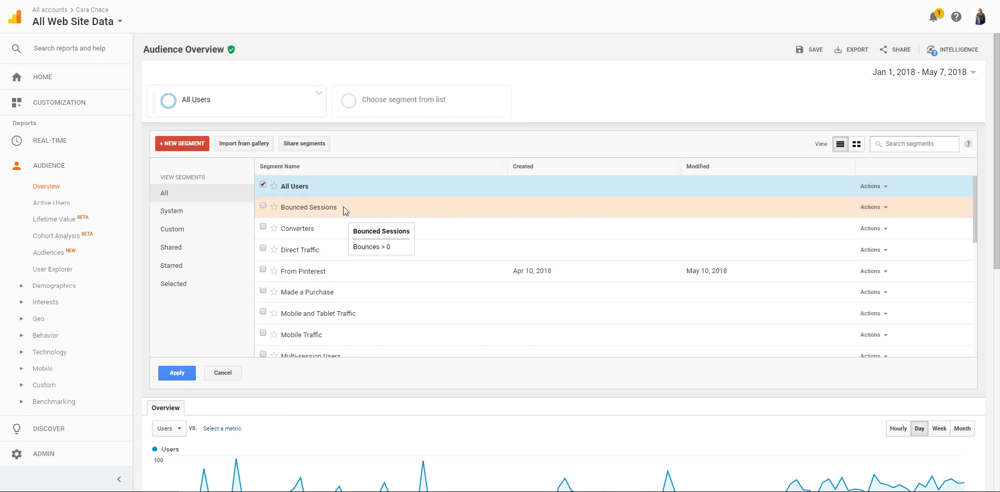
scroll(343, 206, down, 1)
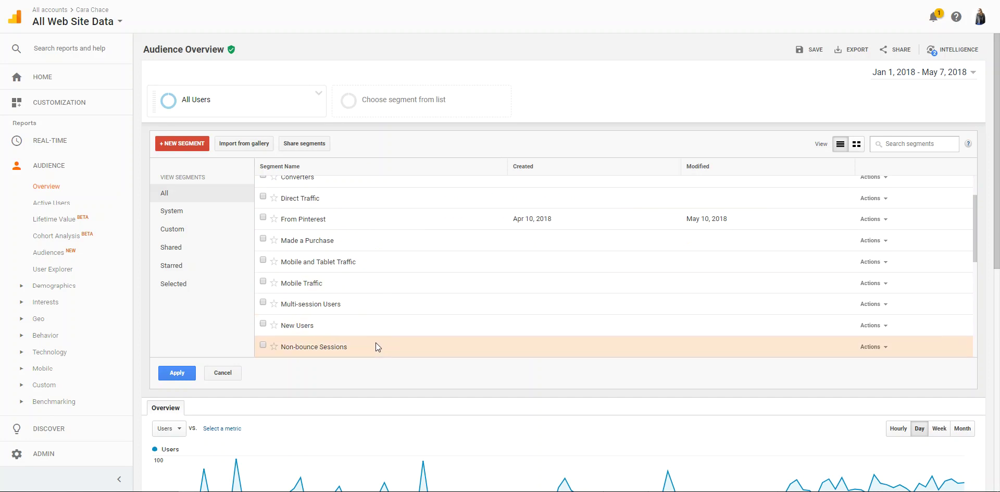
mouse_move(363, 313)
scroll(363, 313, down, 1)
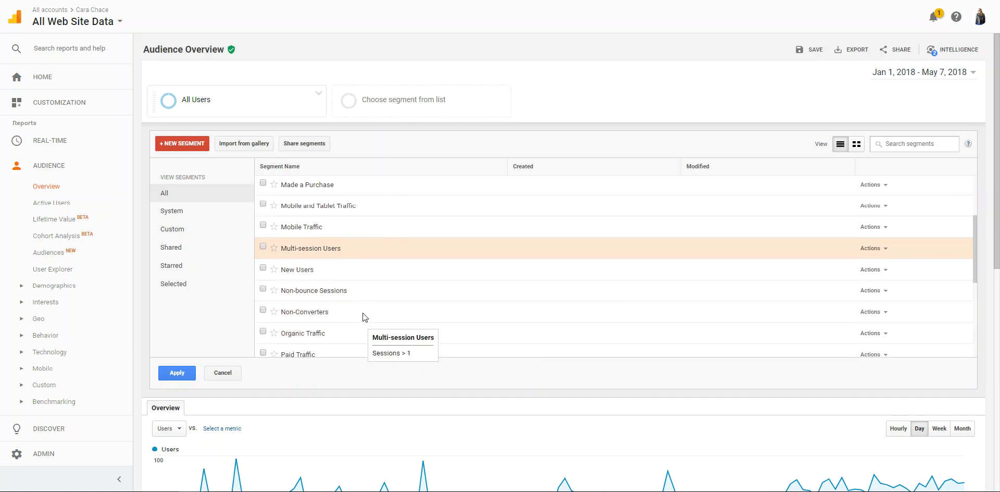
scroll(363, 315, down, 2)
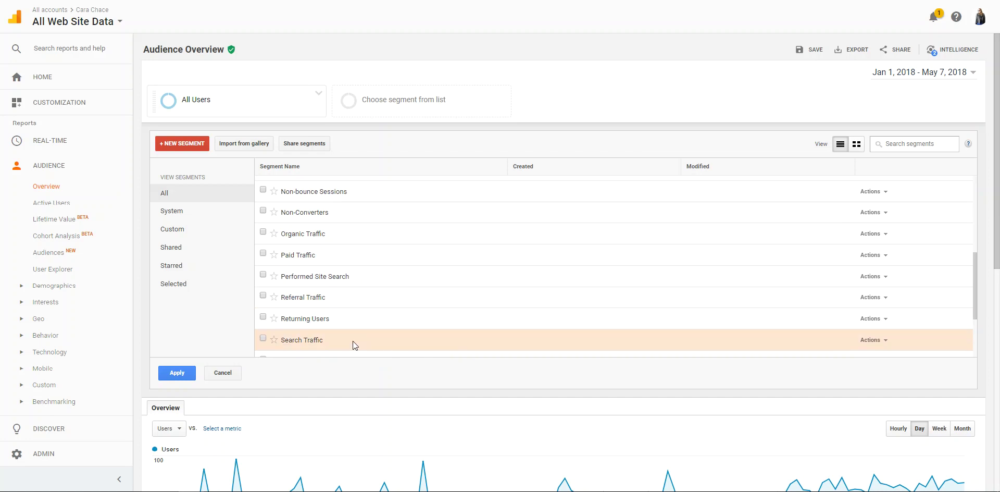
scroll(352, 299, up, 4)
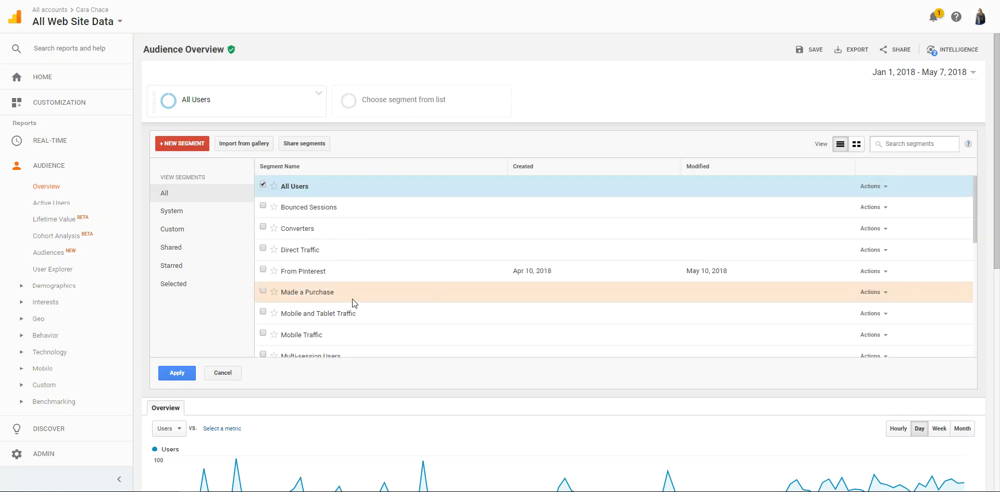
scroll(352, 298, down, 4)
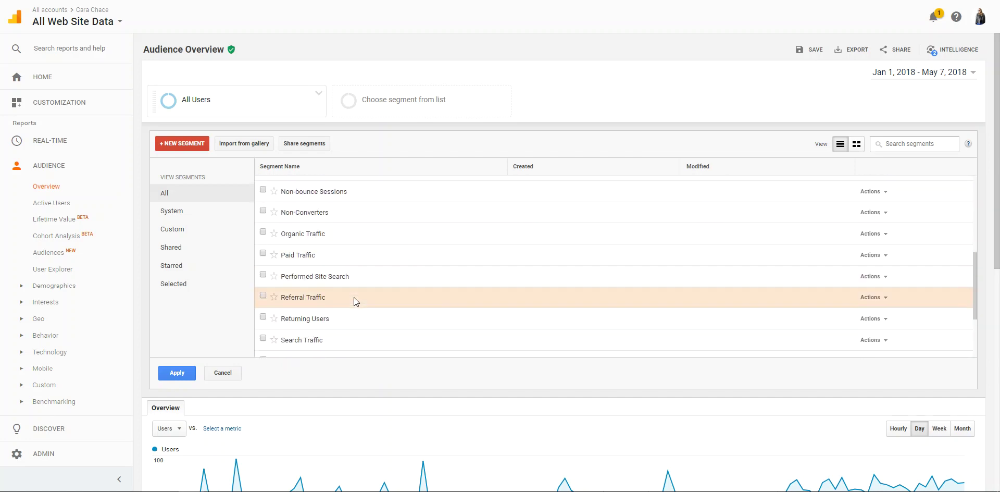
scroll(615, 336, down, 2)
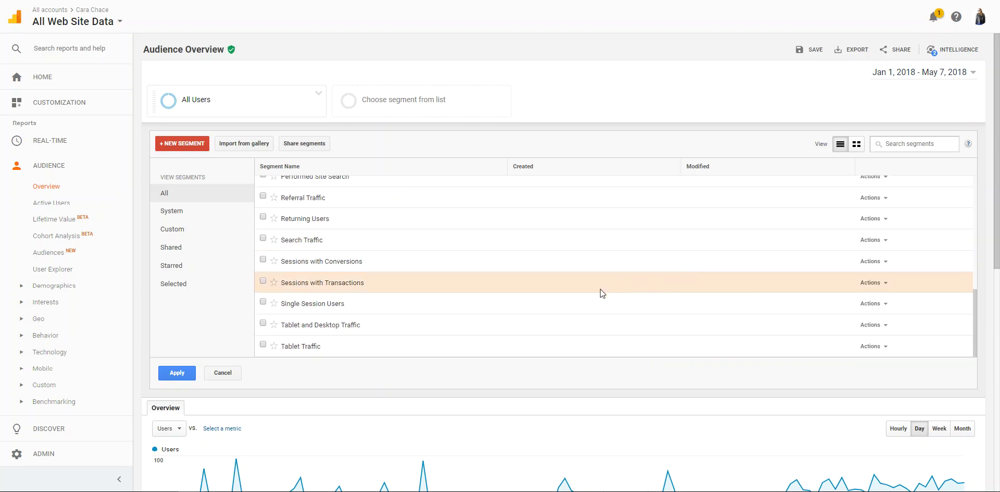
click(885, 305)
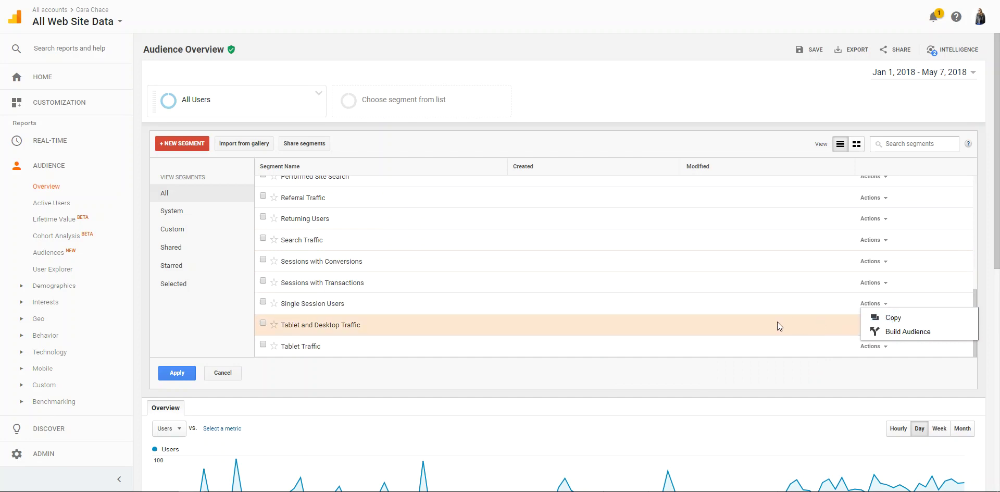
Step: Tick the From Pinterest segment alongside All Users and bring up its Actions menu
scroll(754, 314, up, 5)
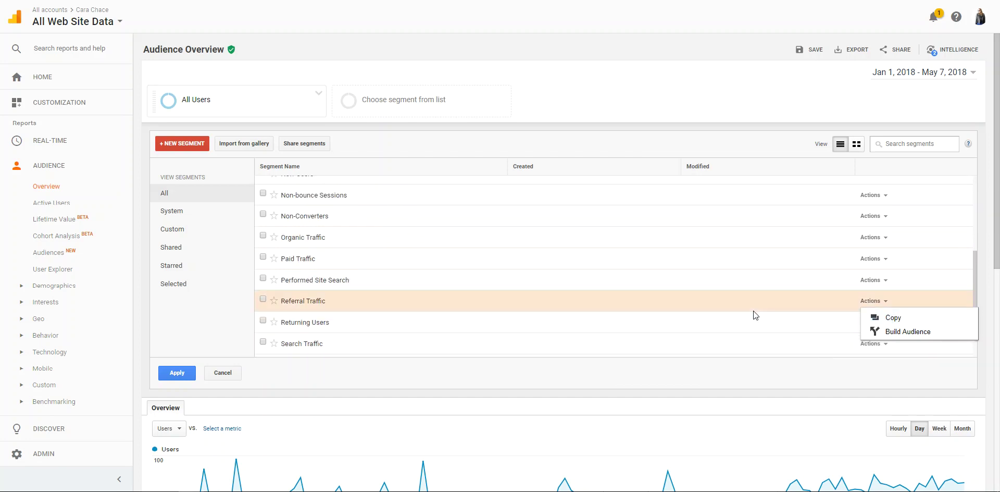
mouse_move(753, 315)
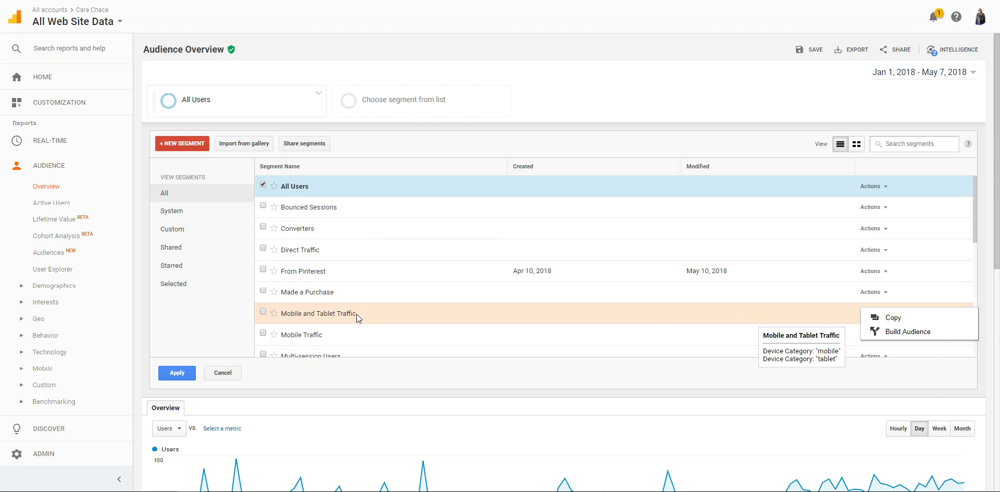
mouse_move(375, 273)
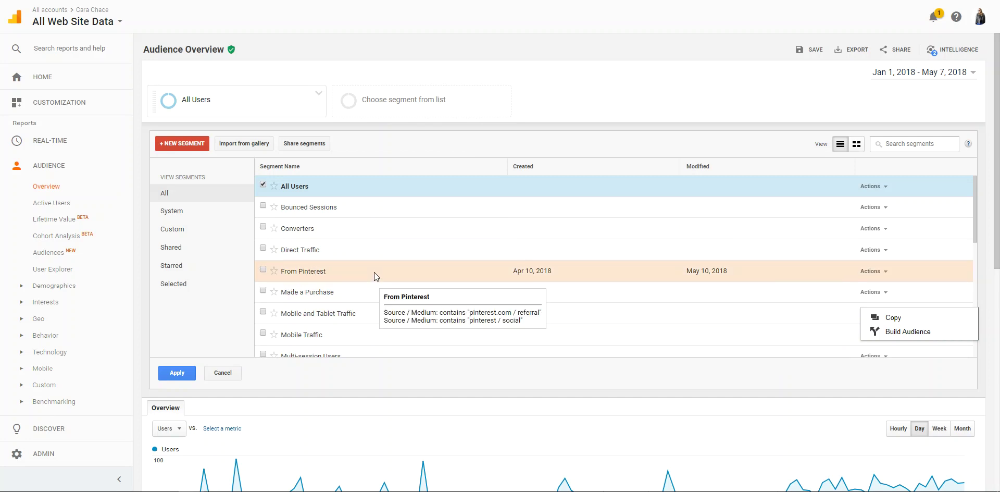
click(374, 271)
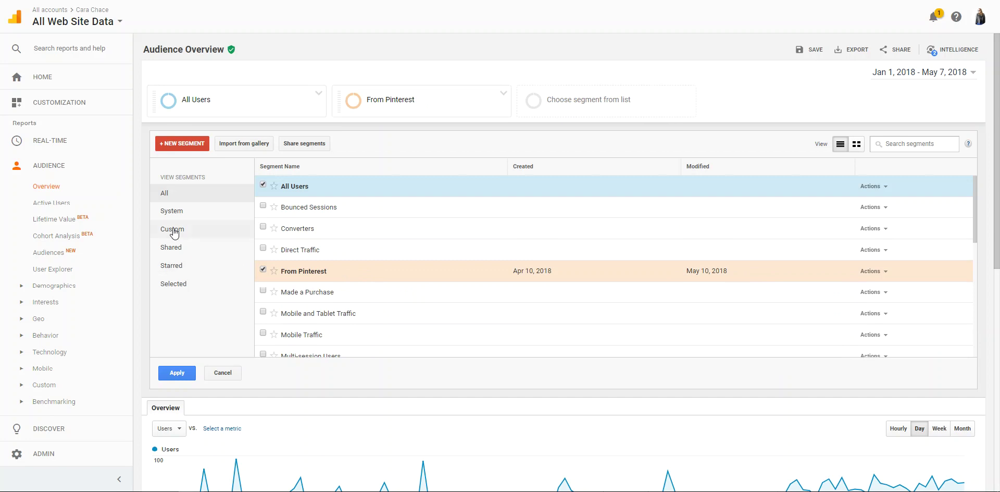
click(880, 271)
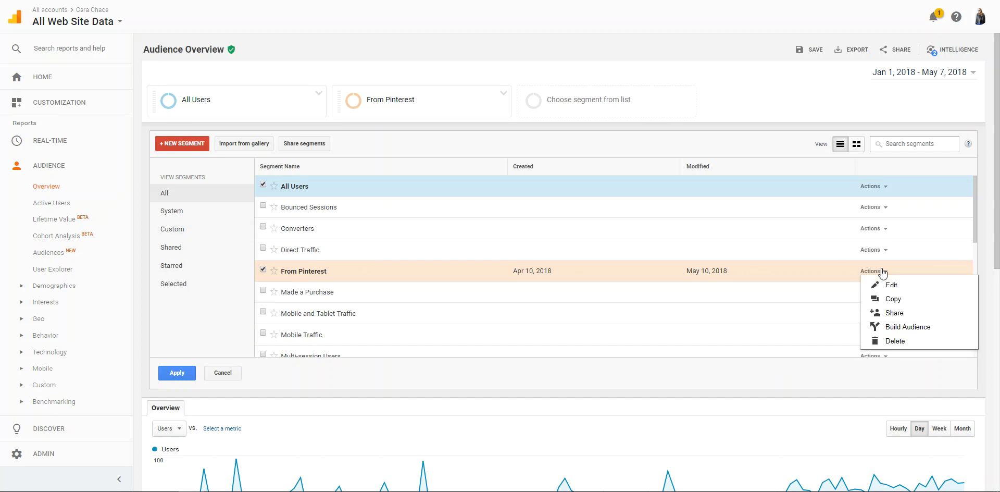
Step: Edit From Pinterest, keeping the Source / Medium dimension and sequence start at any user interaction
click(891, 286)
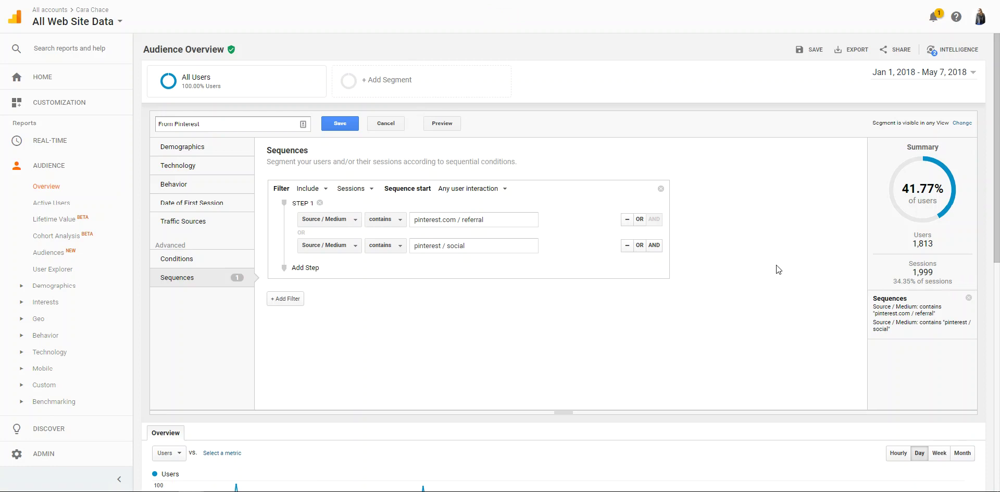
click(356, 219)
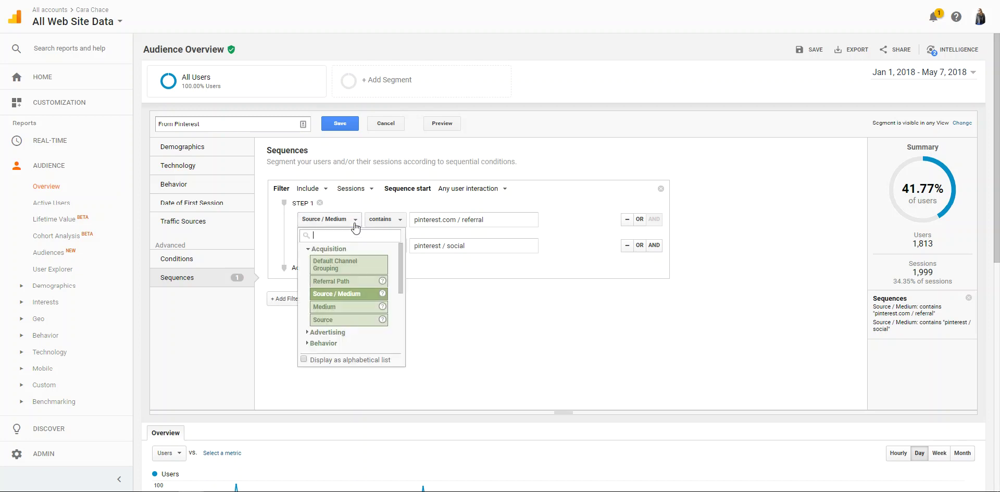
click(339, 293)
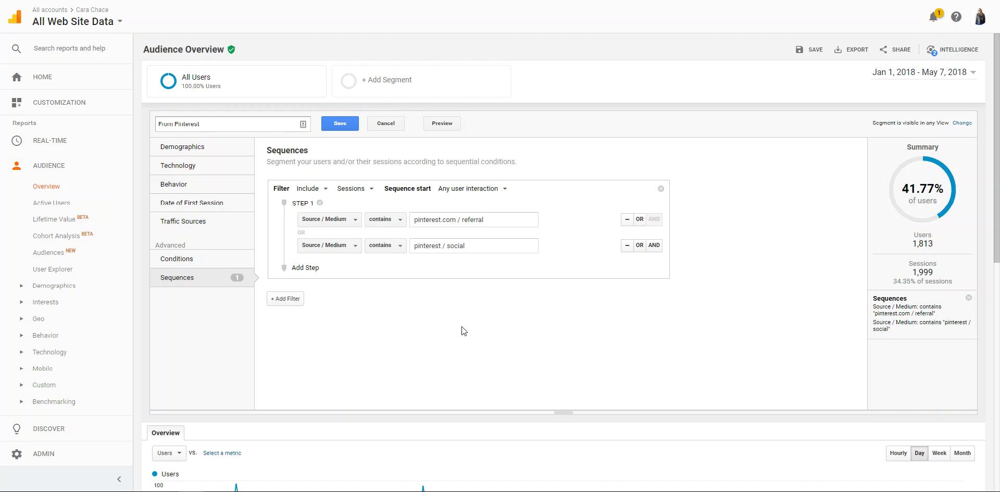
click(455, 189)
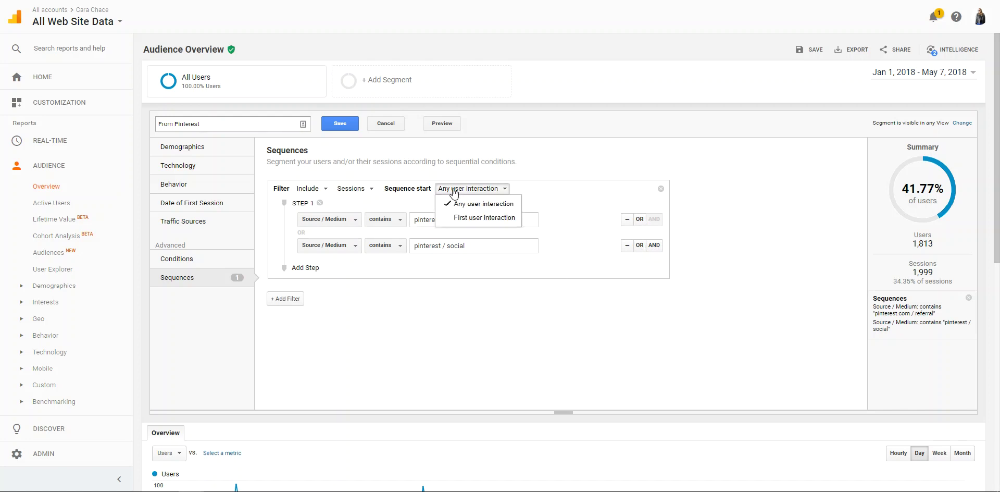
click(460, 200)
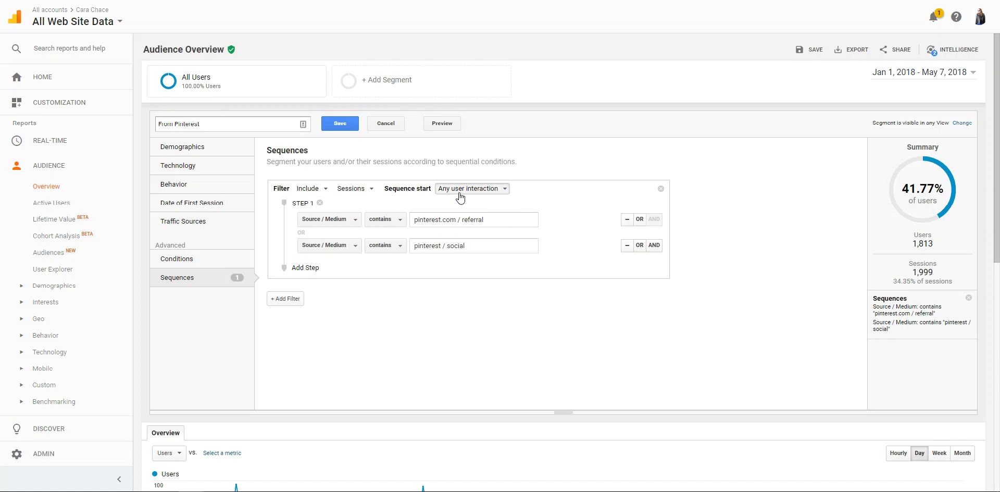
Step: Leave the filter scope on Sessions and Include, and save the From Pinterest segment
click(358, 189)
click(360, 192)
click(360, 192)
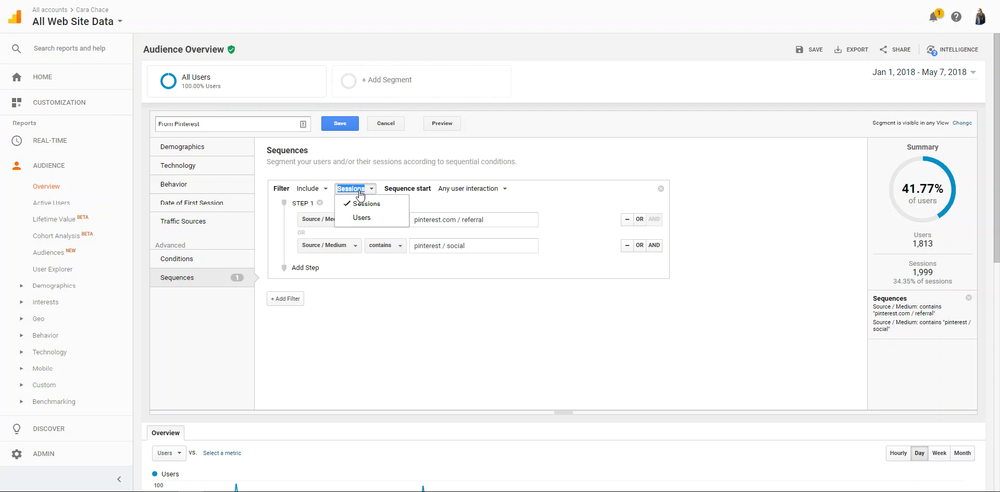
click(359, 191)
click(322, 190)
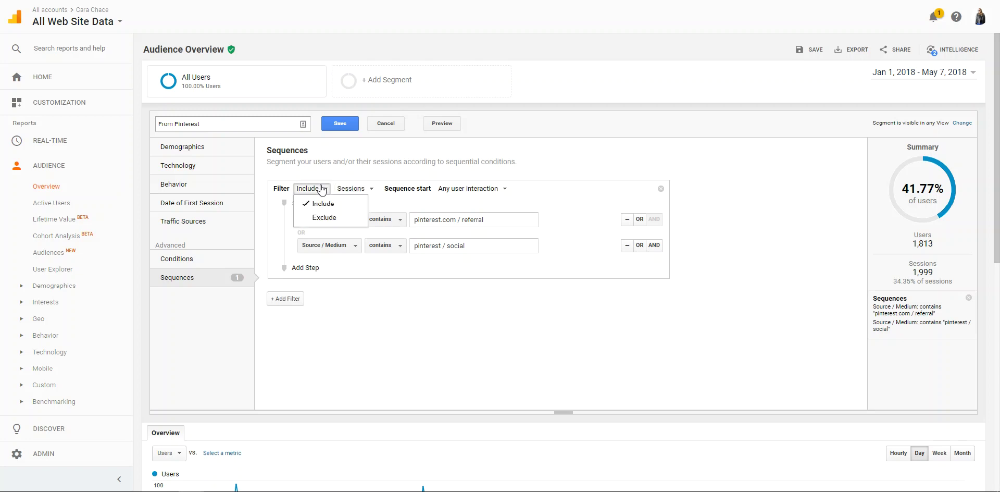
click(323, 189)
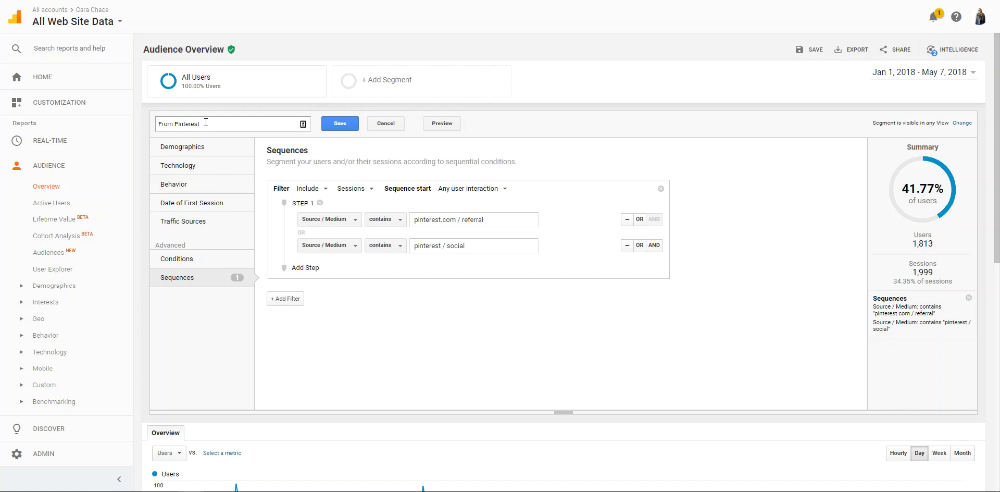
click(346, 127)
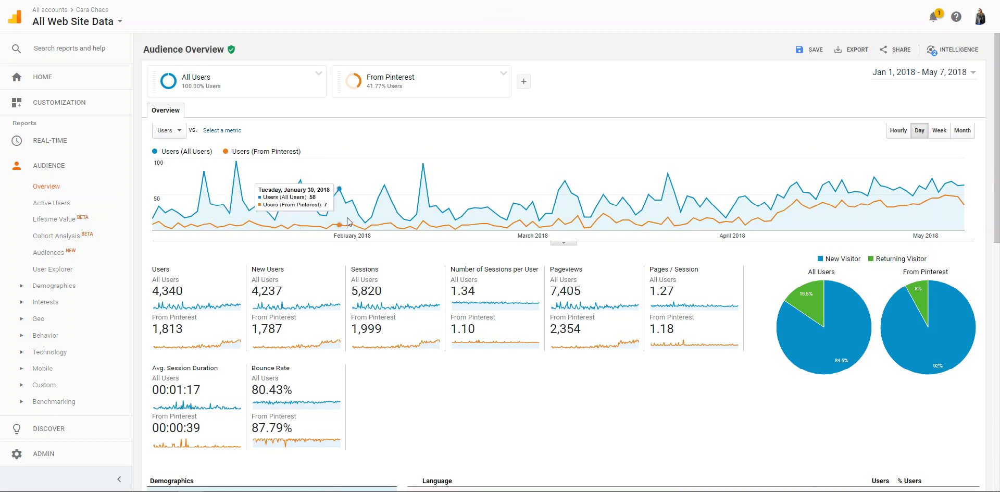
Step: Reopen the segment list and start building a new segment
click(524, 82)
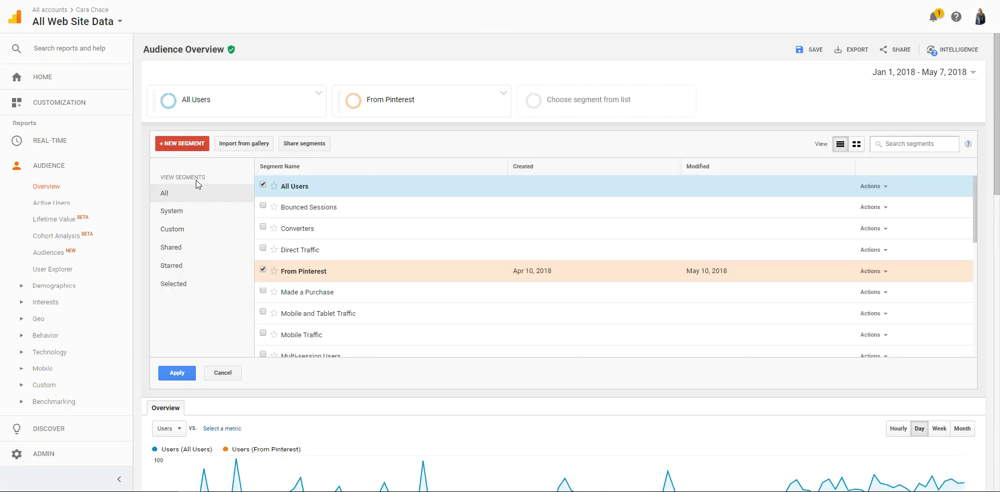
click(194, 149)
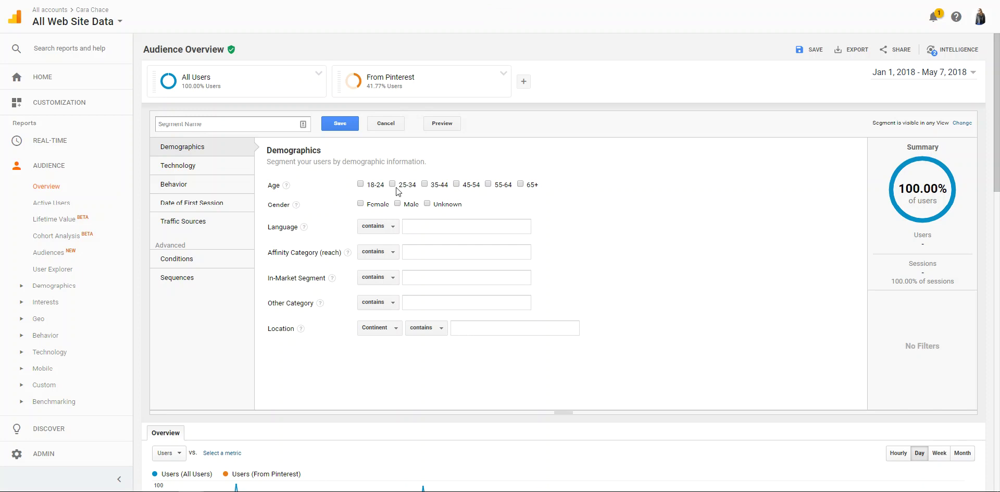
Step: Name the new segment 'First Time from Pinterest' and review Behavior, Date of First Session and Traffic Sources options
click(324, 187)
text(First Time from Pinterest)
click(201, 188)
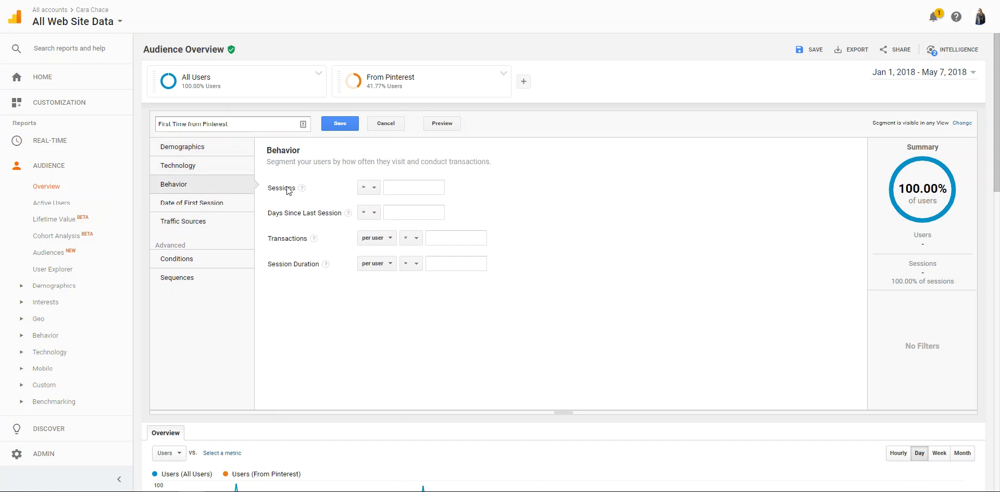
click(216, 209)
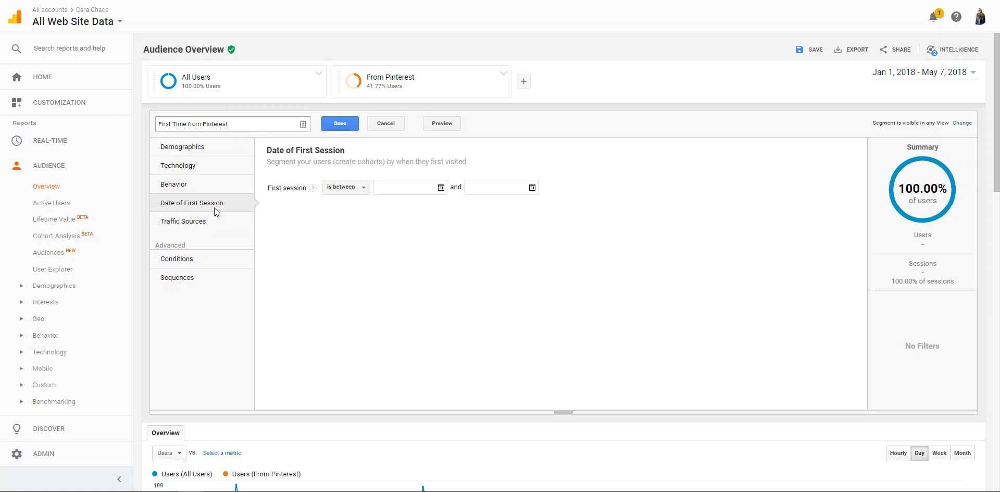
click(211, 222)
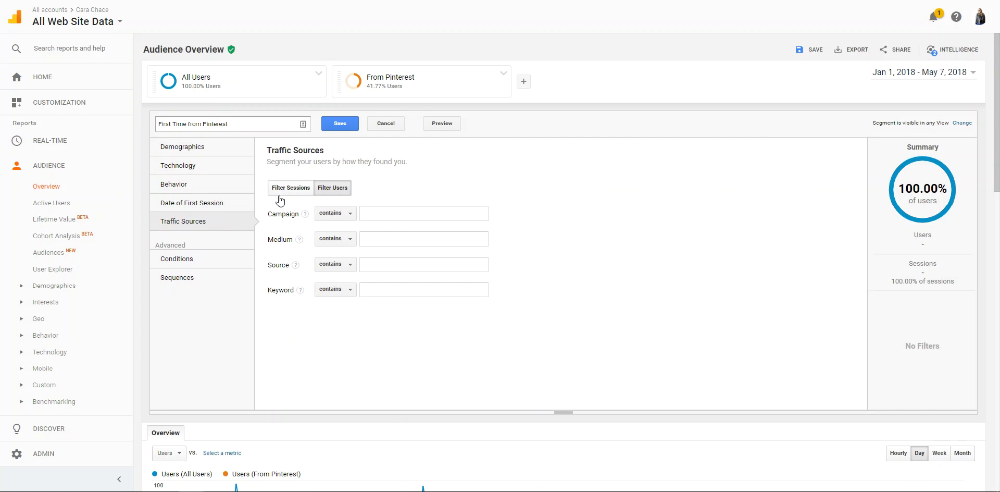
click(334, 240)
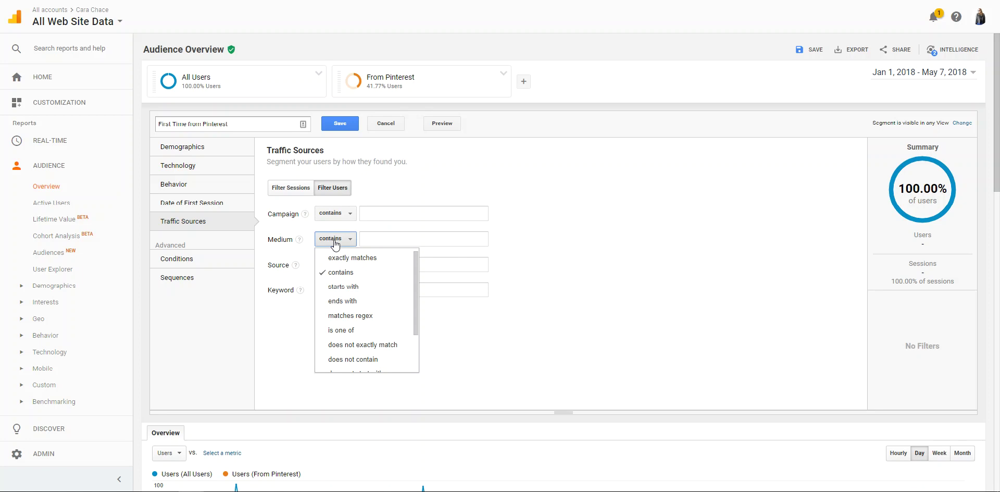
click(335, 241)
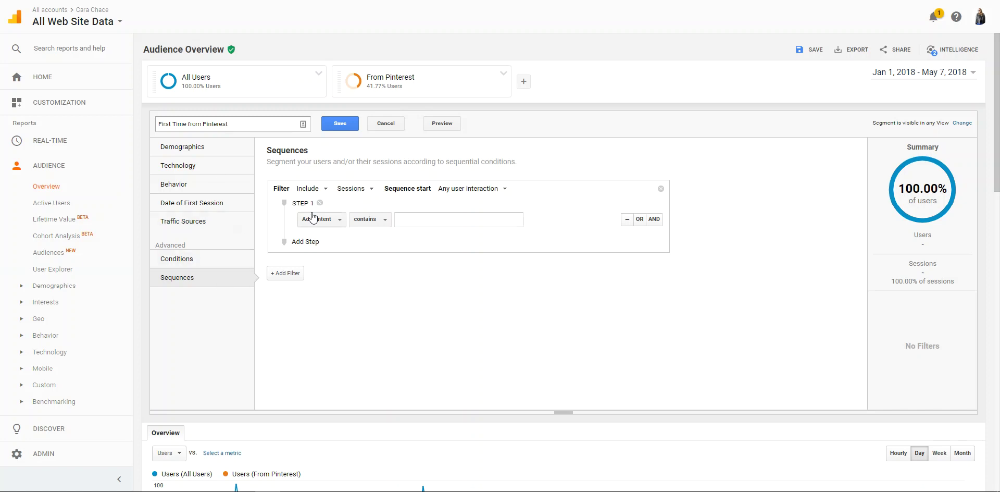
Step: Make Step 1 require Source / Medium containing 'pinterest.com / referral' (38.66% of users) and add an AND condition
click(315, 188)
click(316, 188)
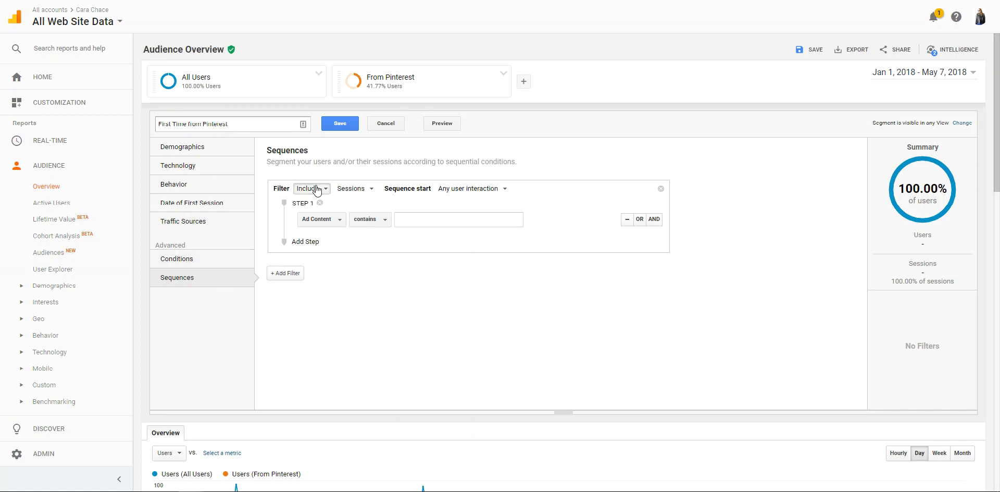
click(332, 221)
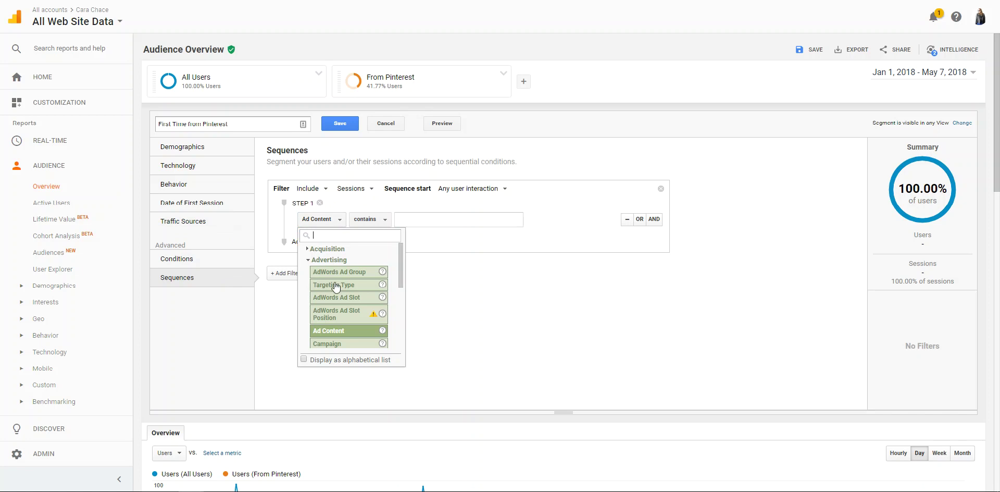
click(309, 260)
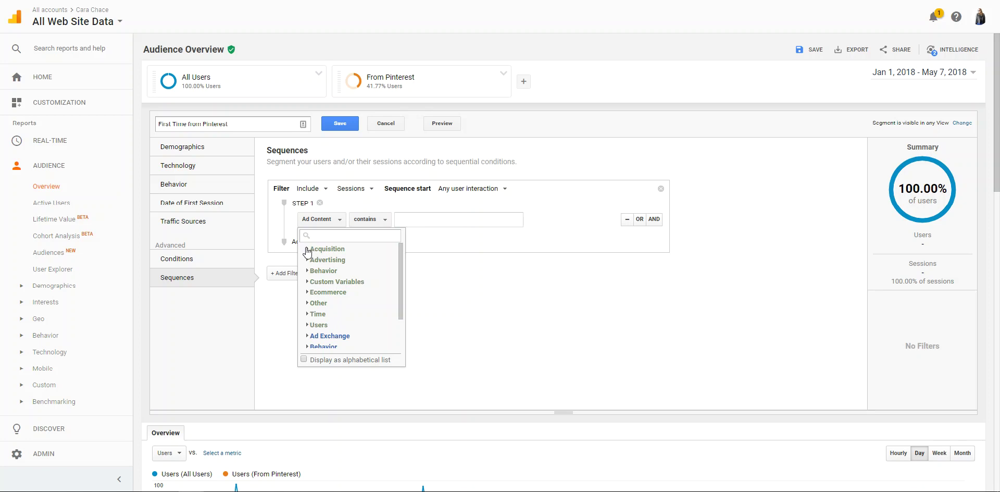
click(308, 250)
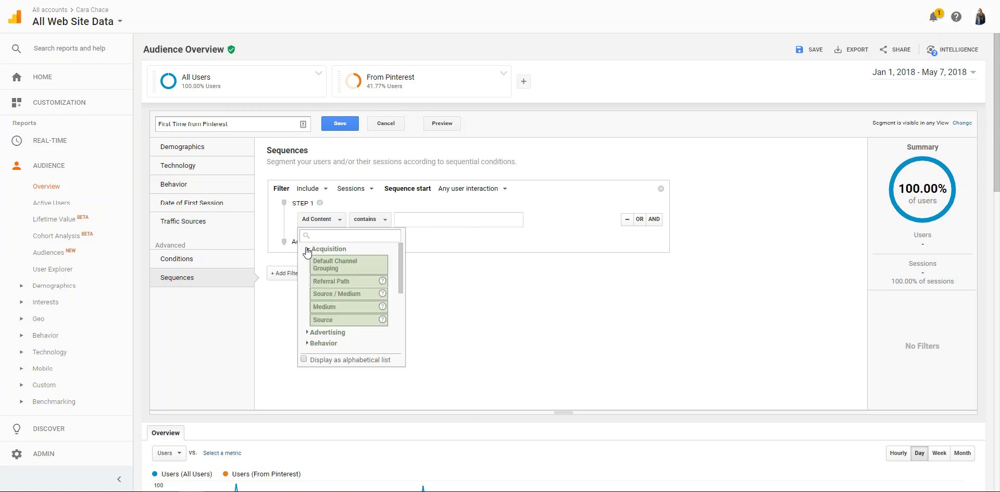
click(333, 294)
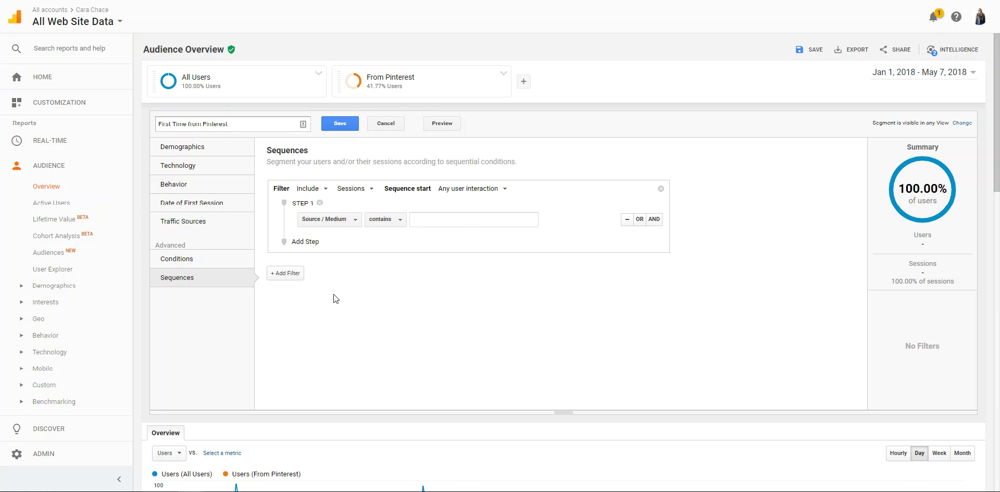
click(385, 219)
click(447, 220)
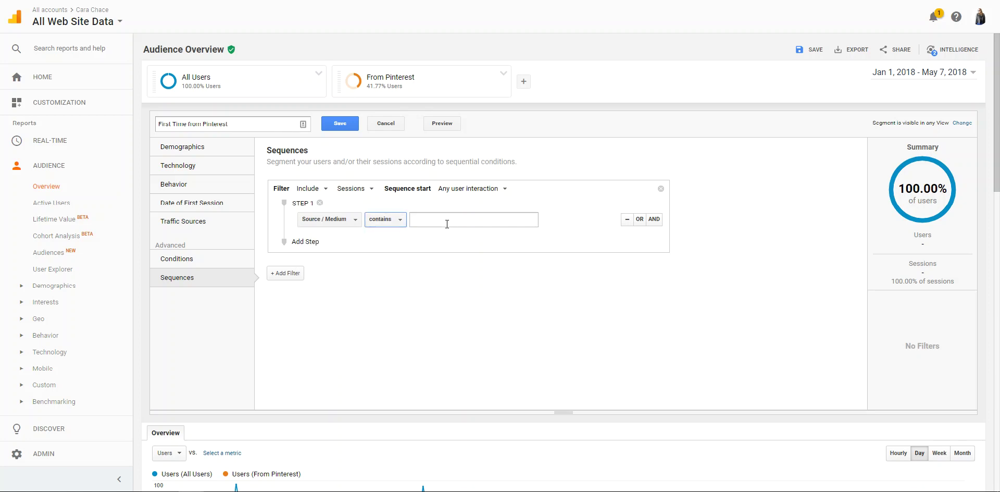
text(pint)
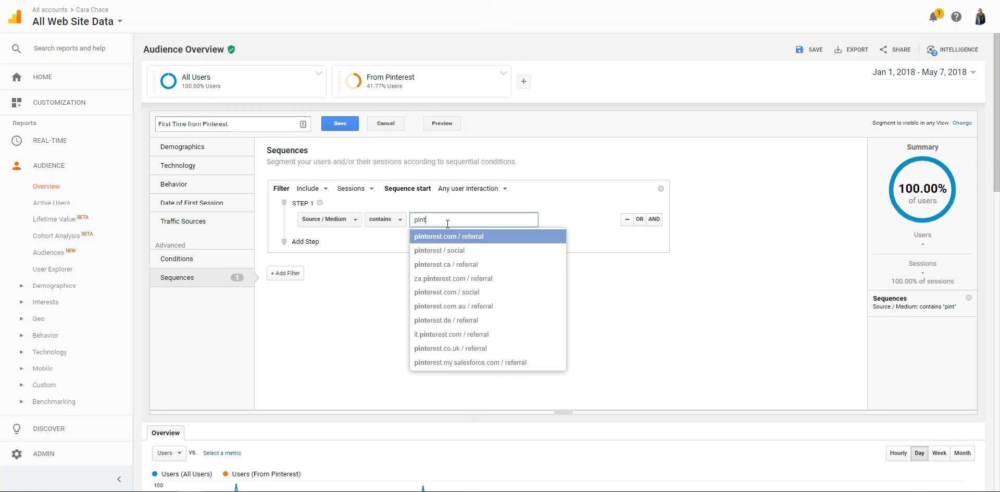
click(451, 237)
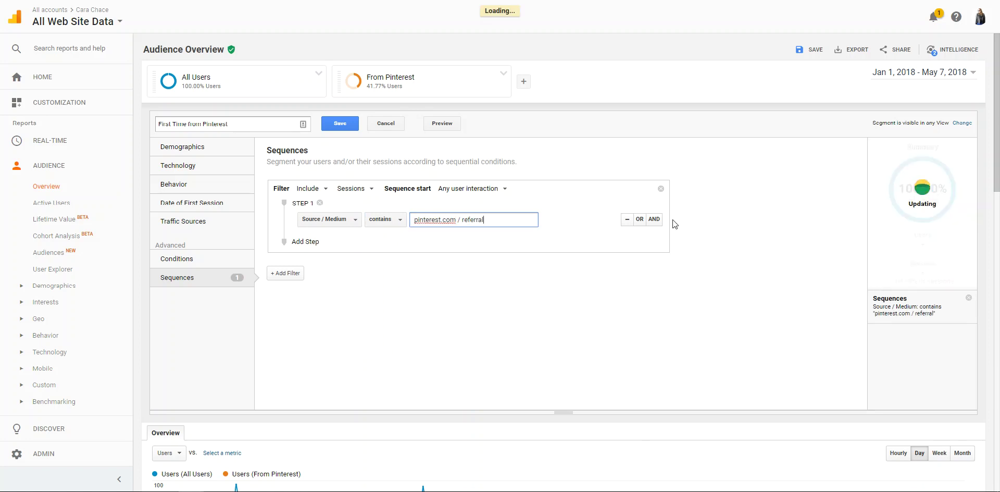
click(655, 221)
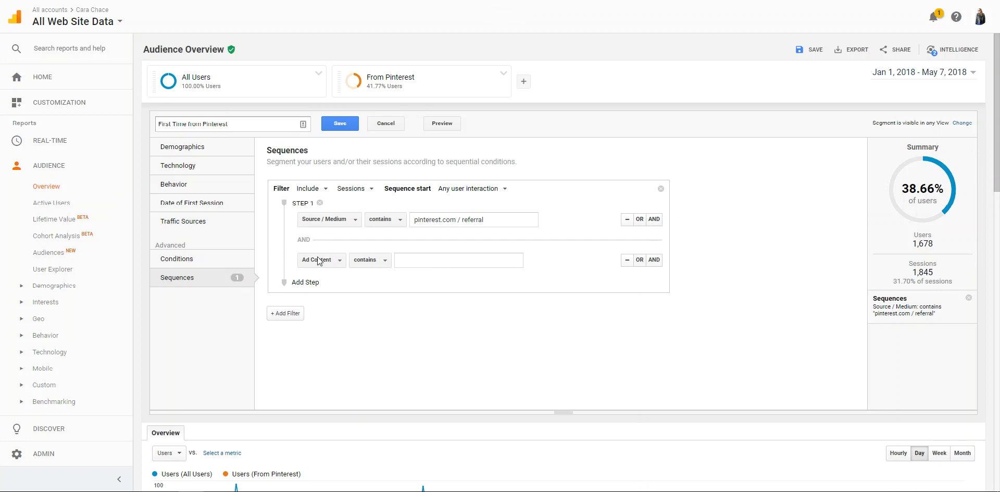
Step: Set the second condition to Source / Medium containing 'pinterest / social'
click(314, 269)
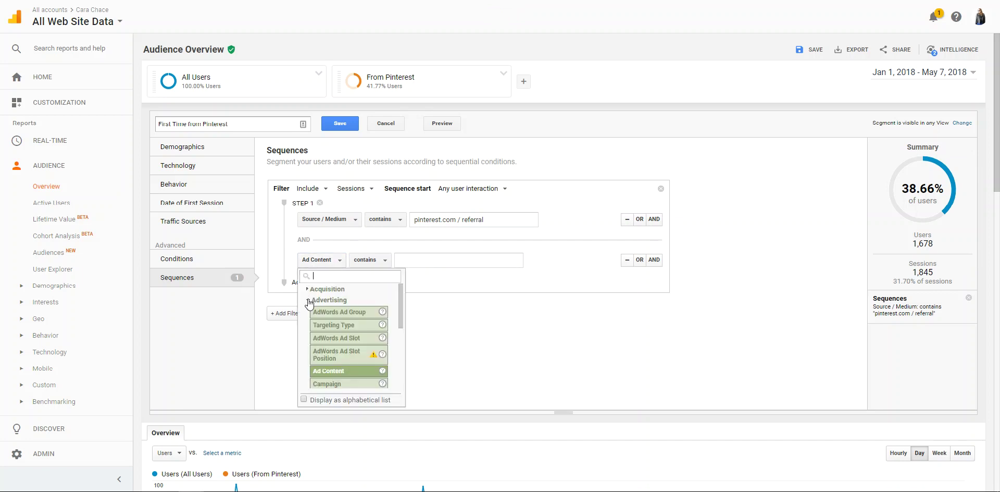
click(307, 287)
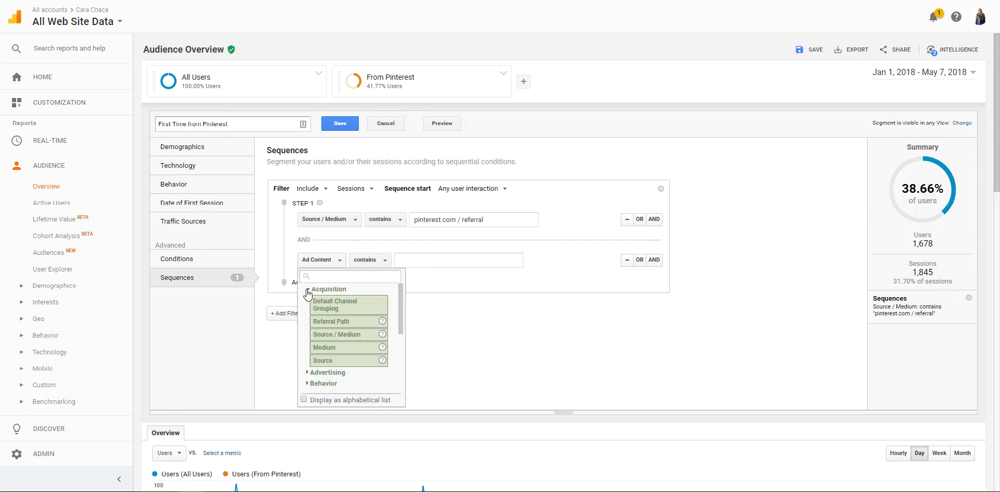
click(327, 334)
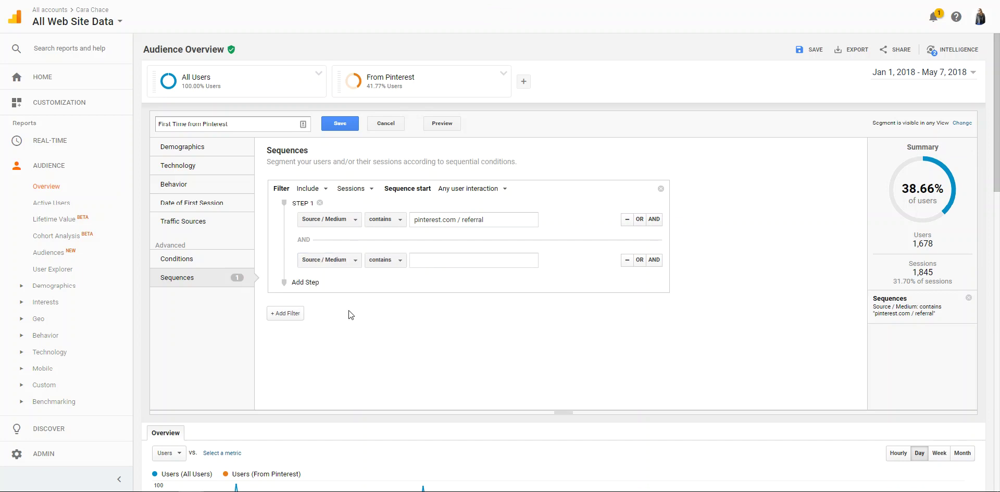
click(468, 263)
text(pin)
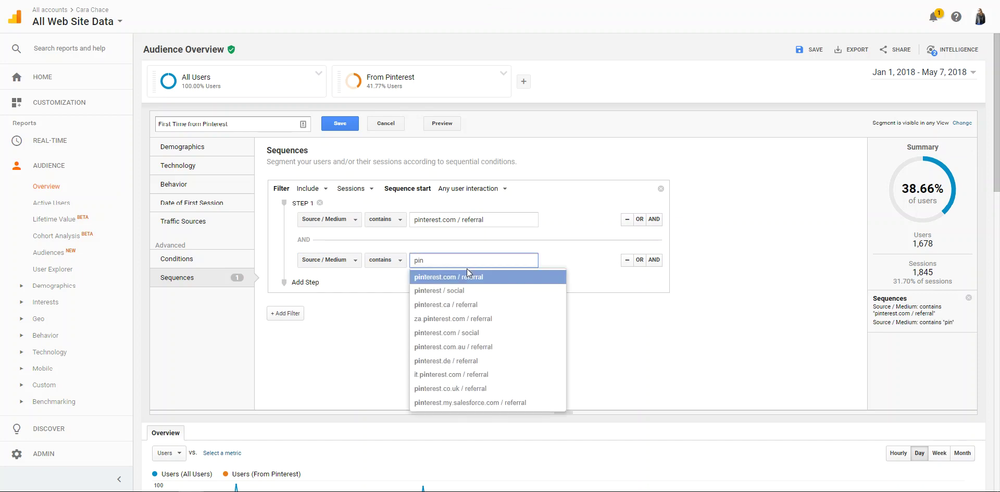
click(468, 290)
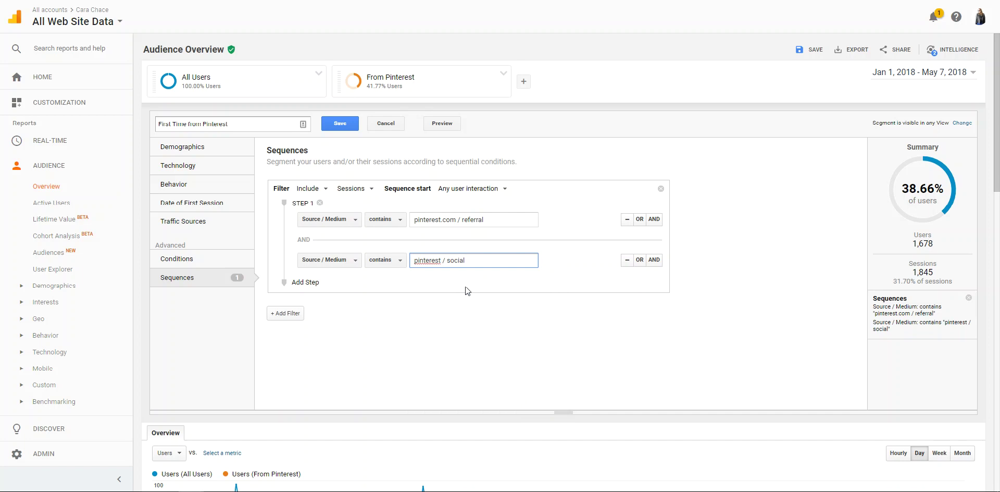
Step: Start the sequence at the first user interaction and save the First Time from Pinterest segment
click(354, 189)
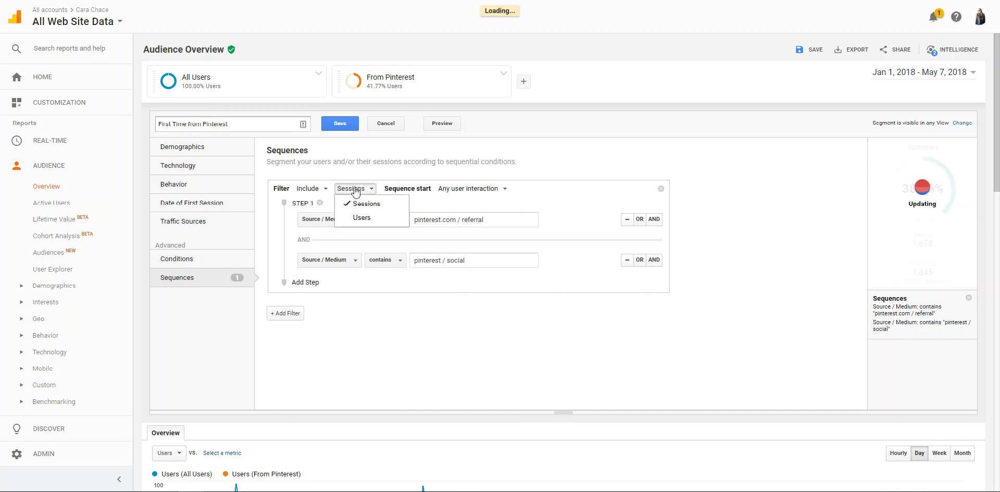
click(459, 188)
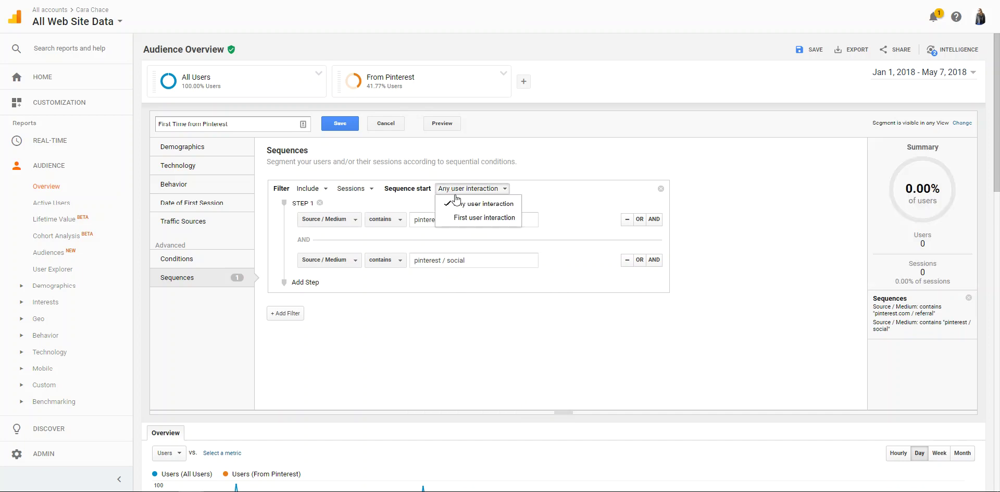
click(457, 217)
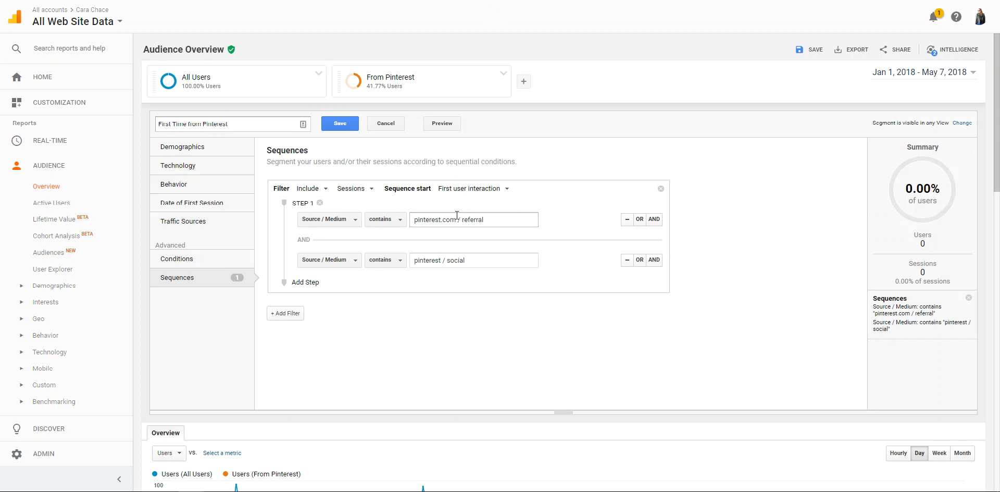
click(341, 125)
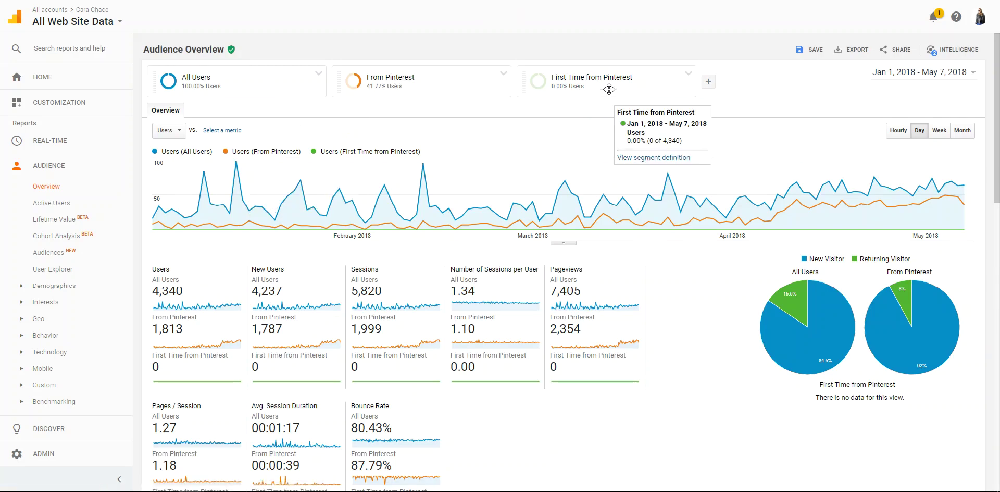
Step: Inspect the First Time from Pinterest segment card, which shows 0 of 4,340 users
mouse_move(592, 77)
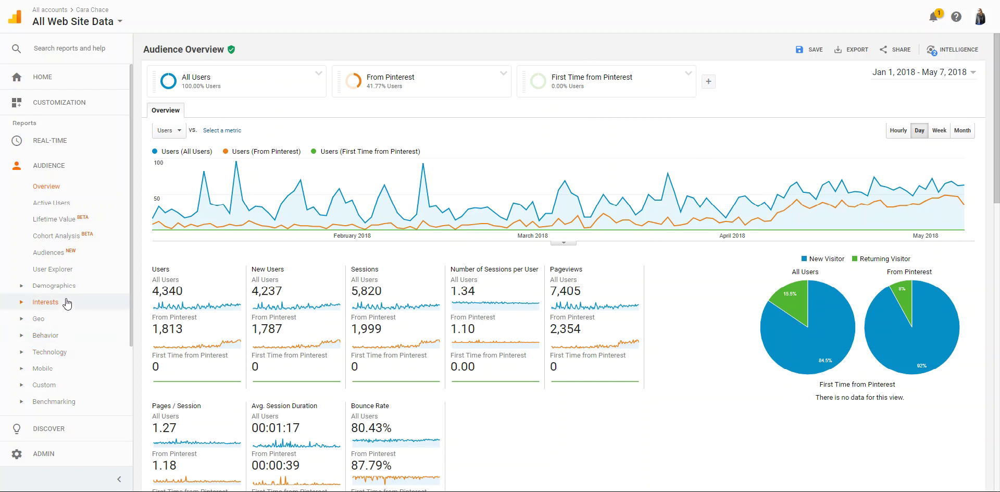
Step: Switch to the Behavior > Site Content > Landing Pages report with all three segments applied
click(46, 338)
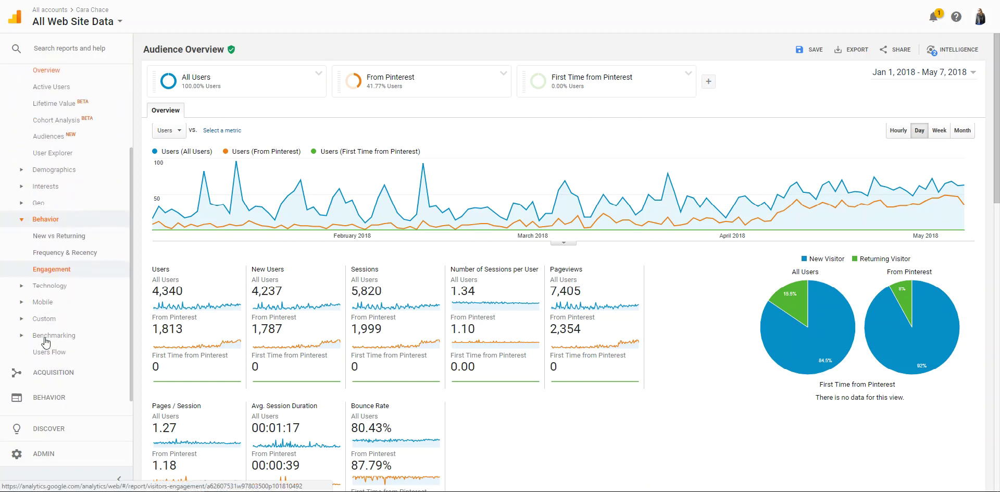
click(43, 352)
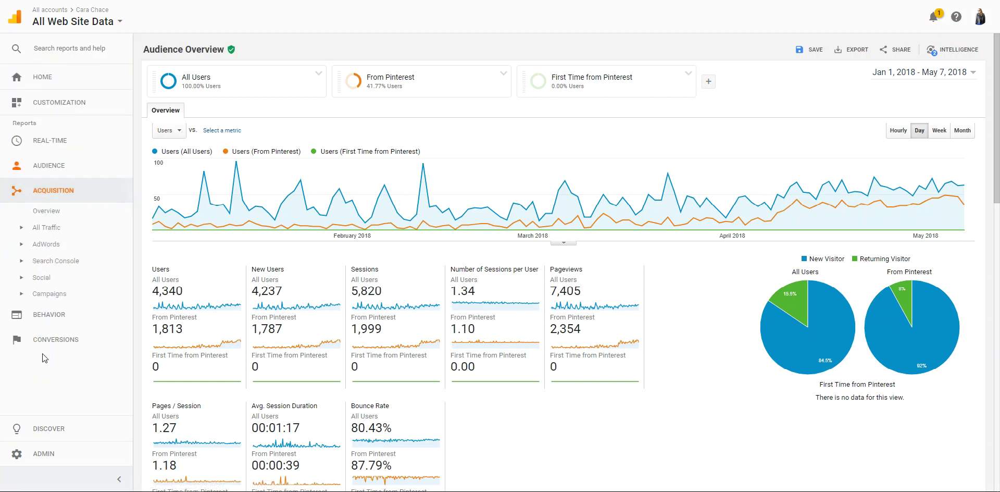
click(37, 317)
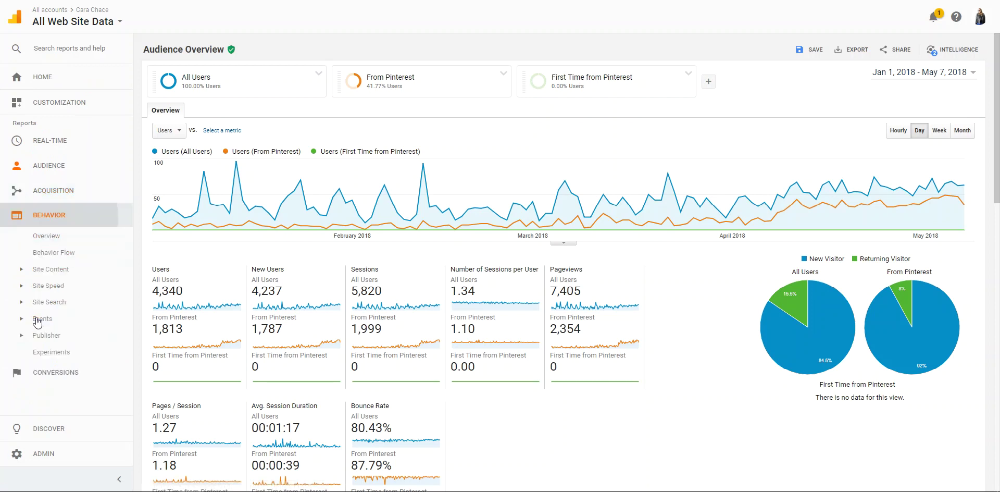
click(41, 269)
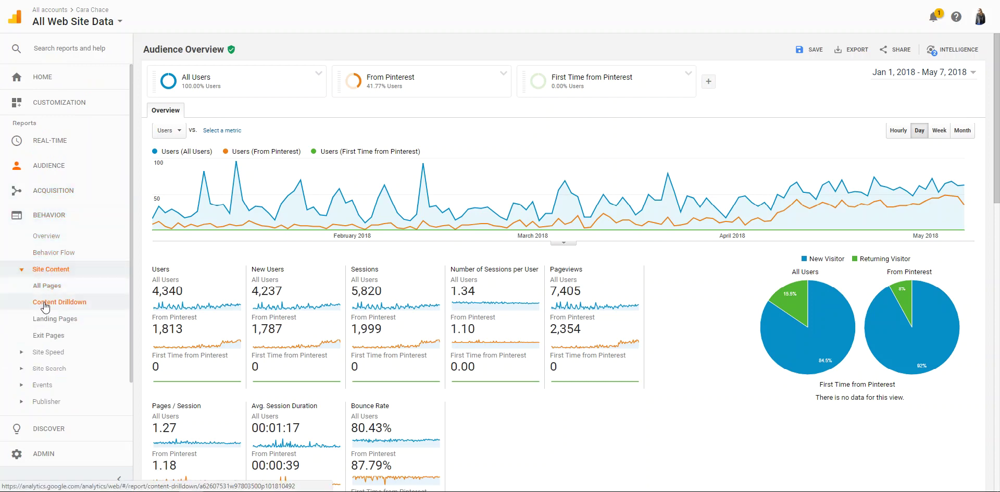
click(50, 322)
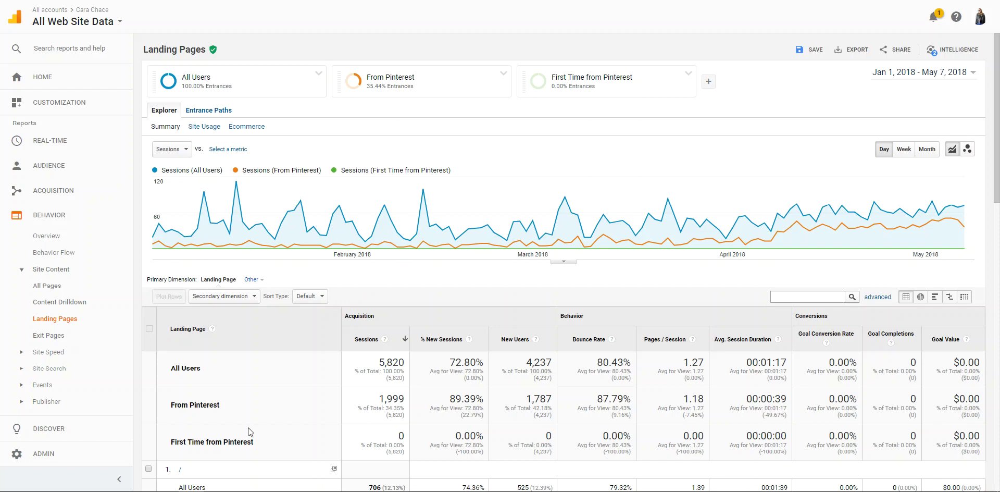
scroll(249, 428, down, 5)
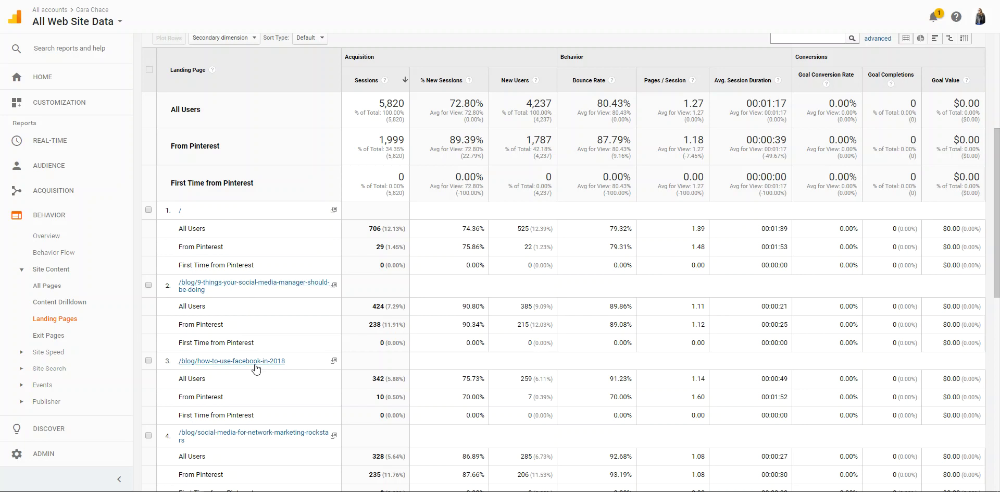
scroll(255, 368, down, 2)
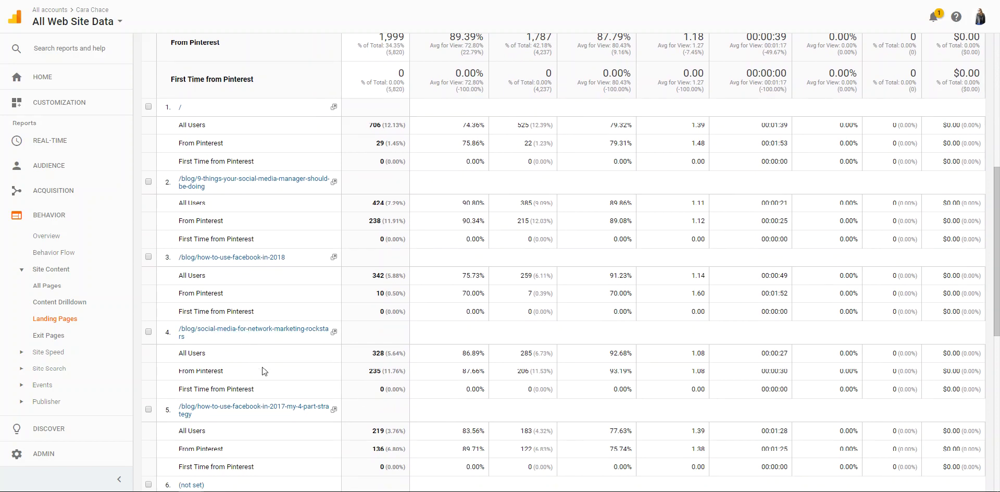
scroll(263, 372, down, 1)
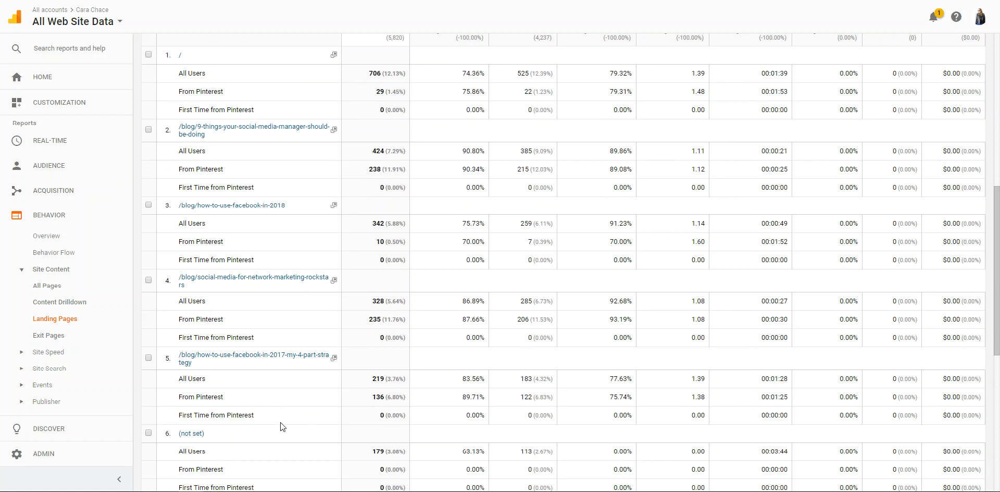
scroll(280, 422, up, 8)
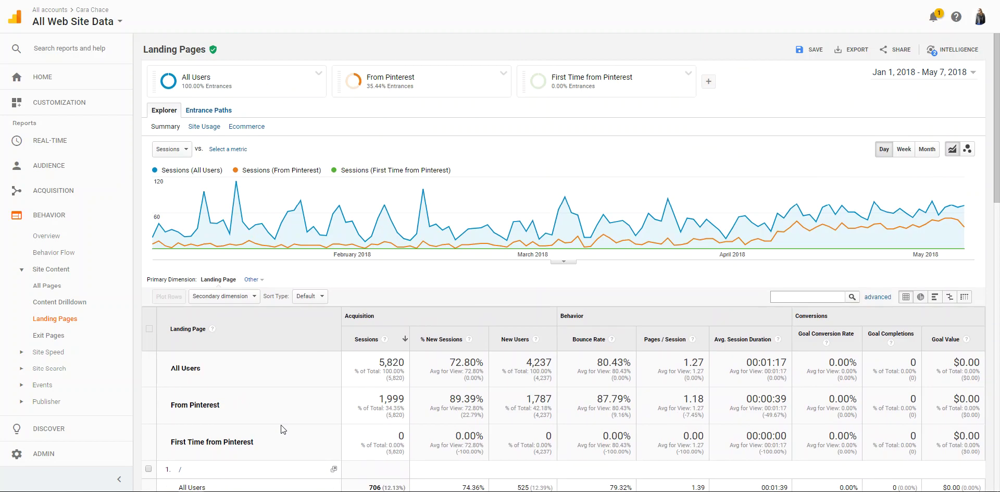